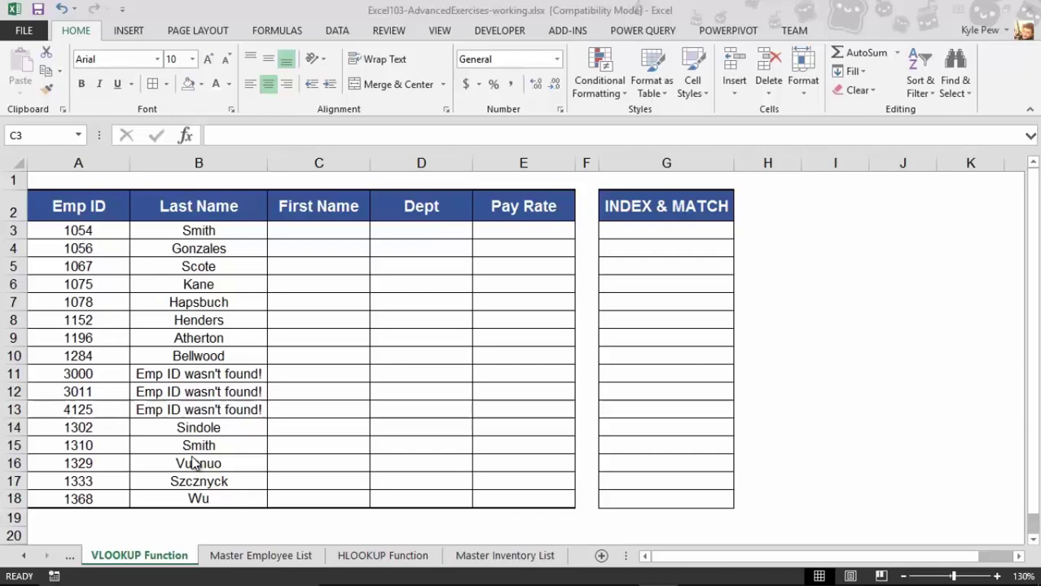
click(279, 557)
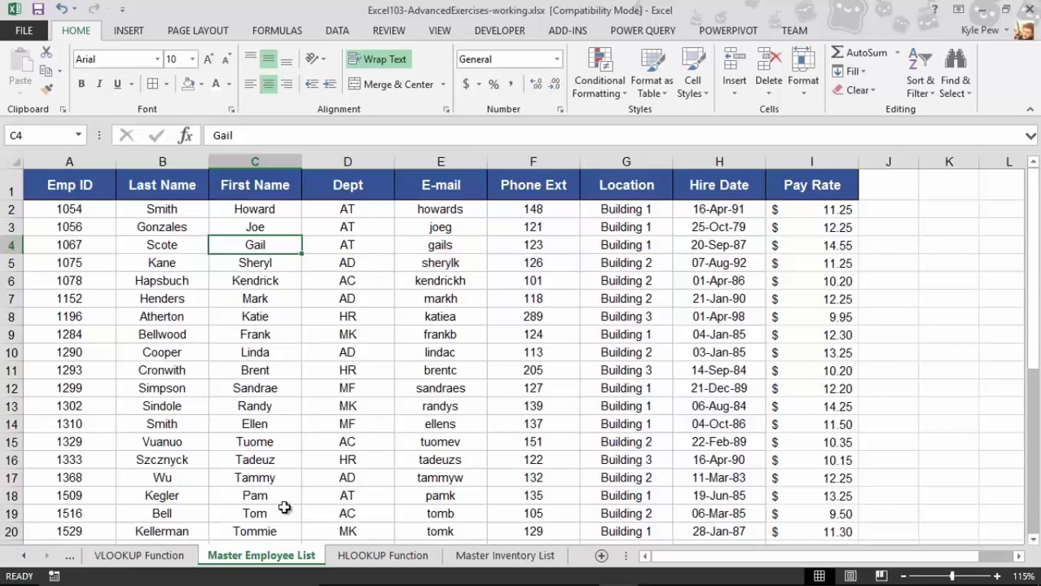
click(163, 558)
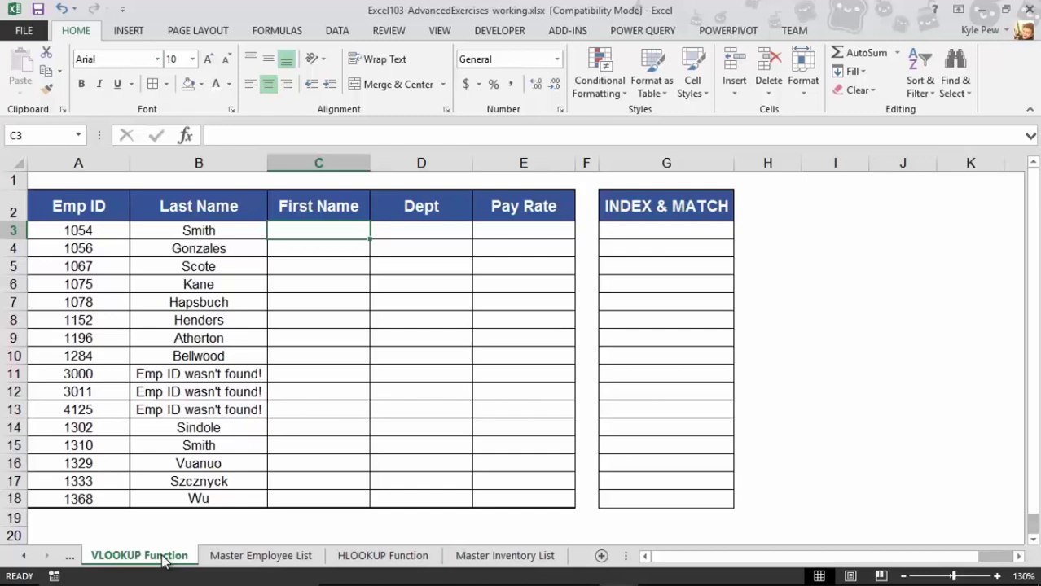
click(255, 556)
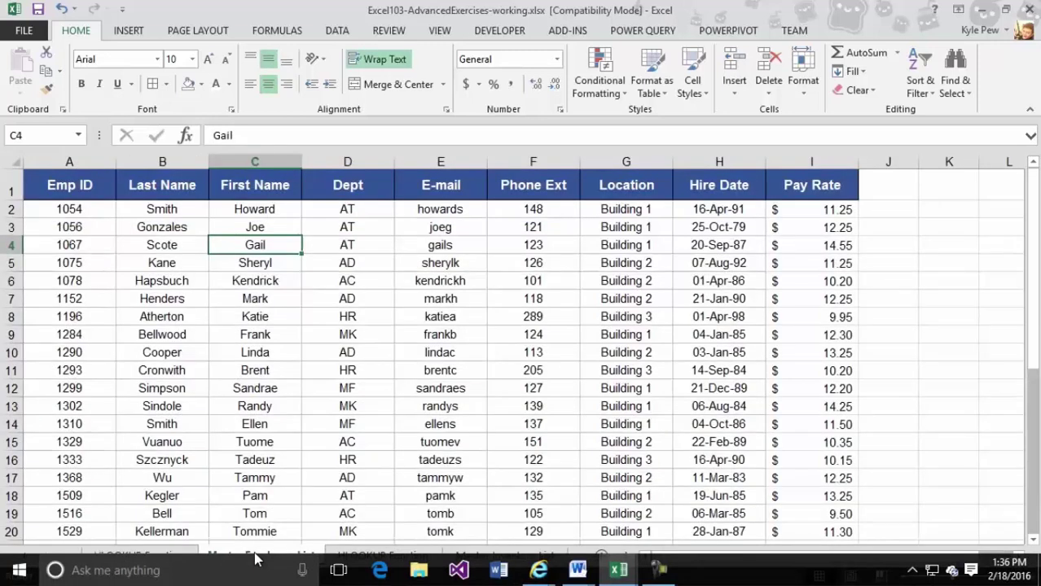
click(91, 351)
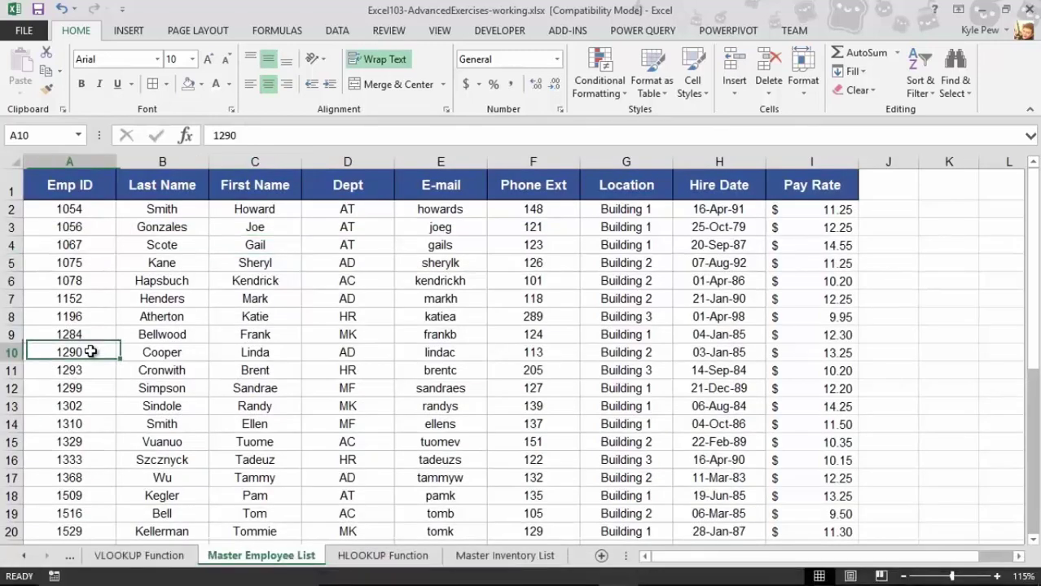
click(153, 353)
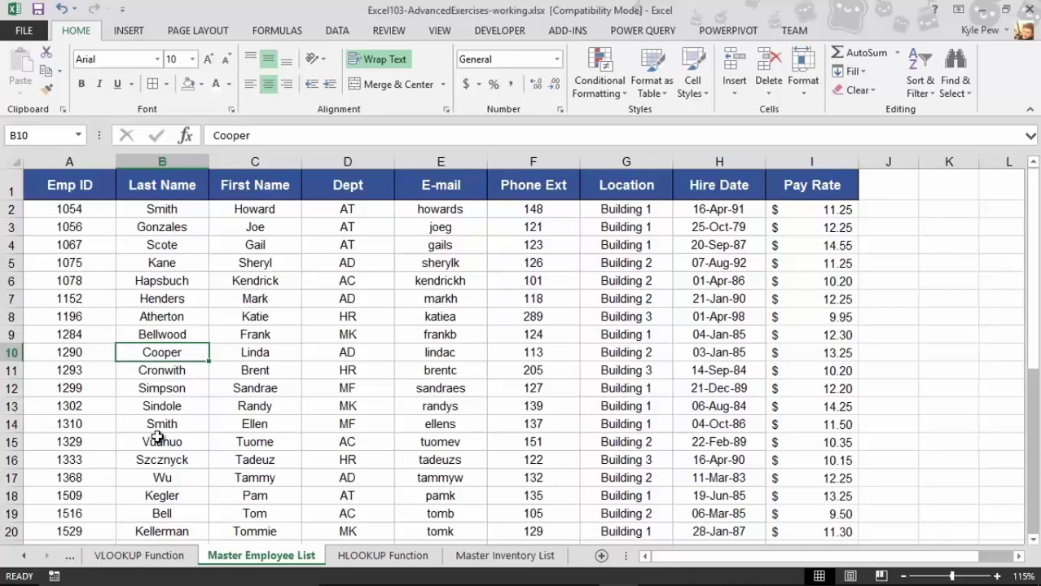
click(144, 556)
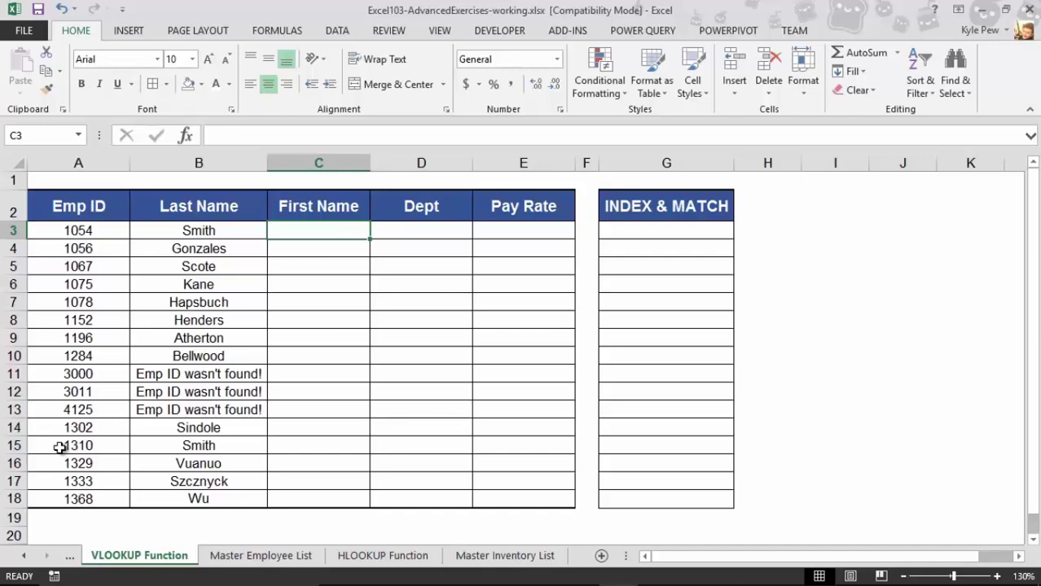
Step: Locate the first Emp ID, 1054, in the Master Employee List
click(50, 230)
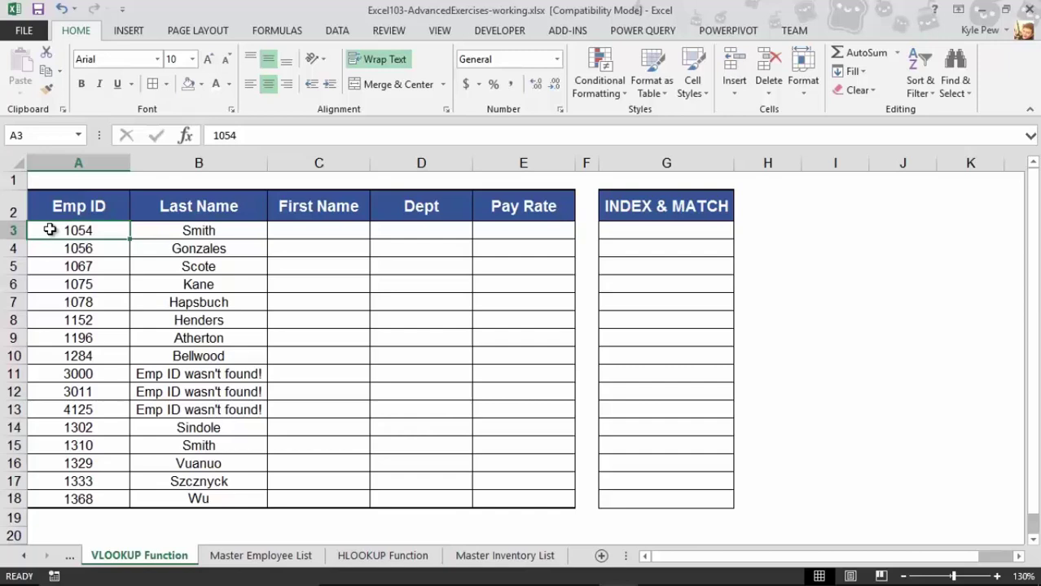
click(277, 559)
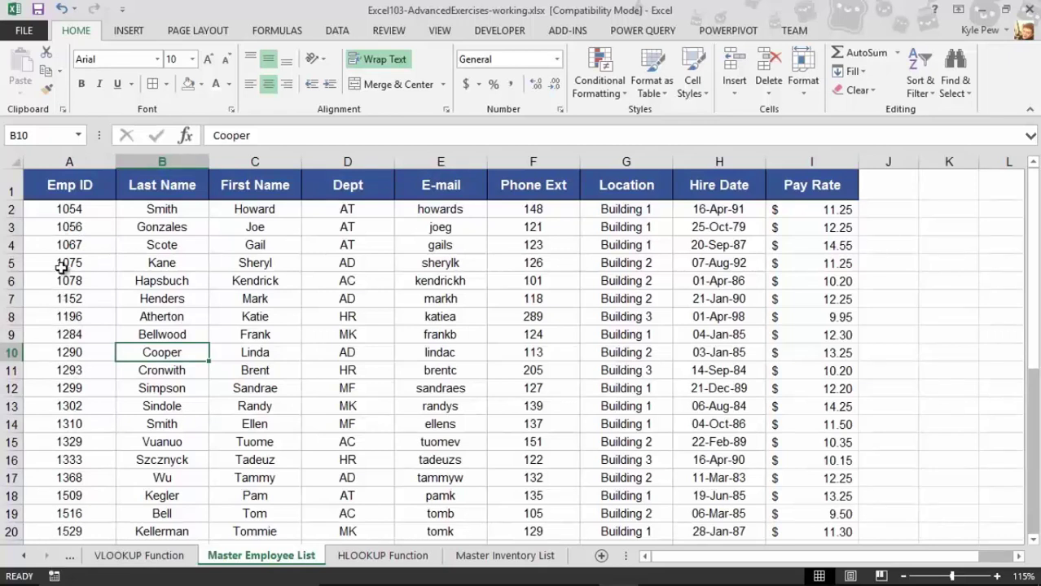
click(69, 211)
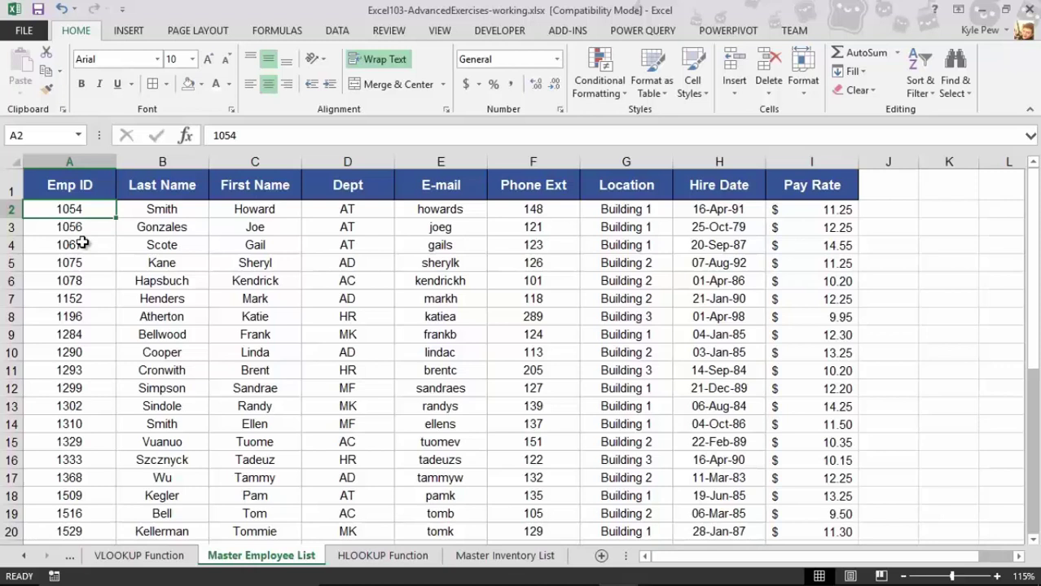
click(135, 556)
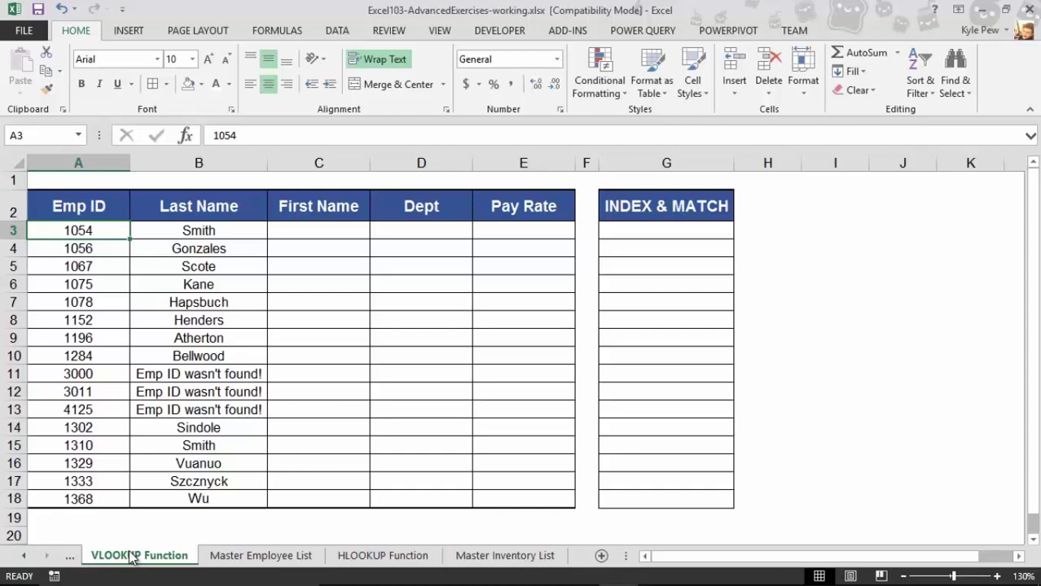
Step: Insert VLOOKUP into cell C3 from Formulas > Lookup & Reference
click(308, 234)
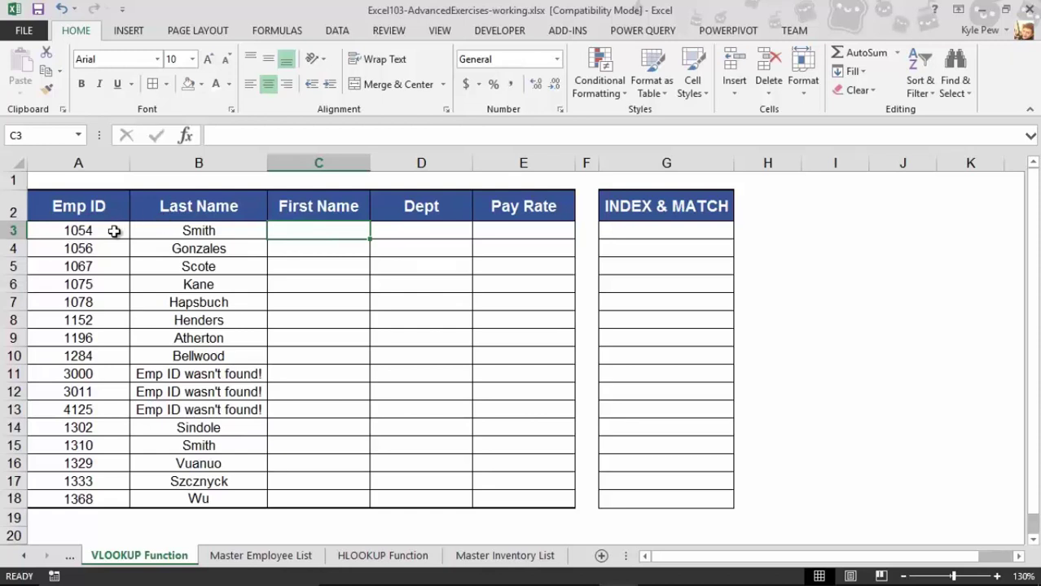
click(279, 30)
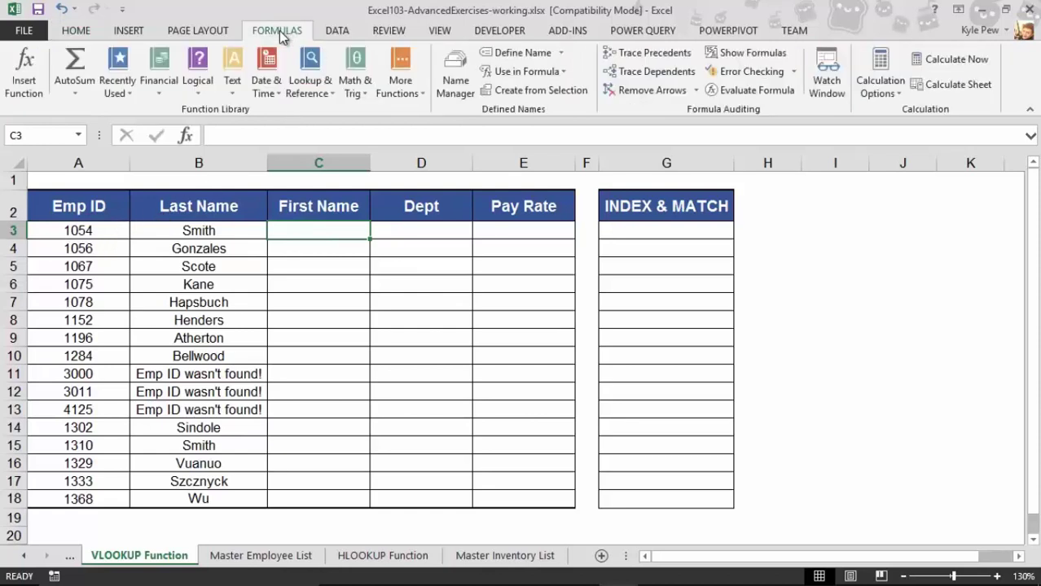
click(312, 92)
scroll(326, 269, down, 1)
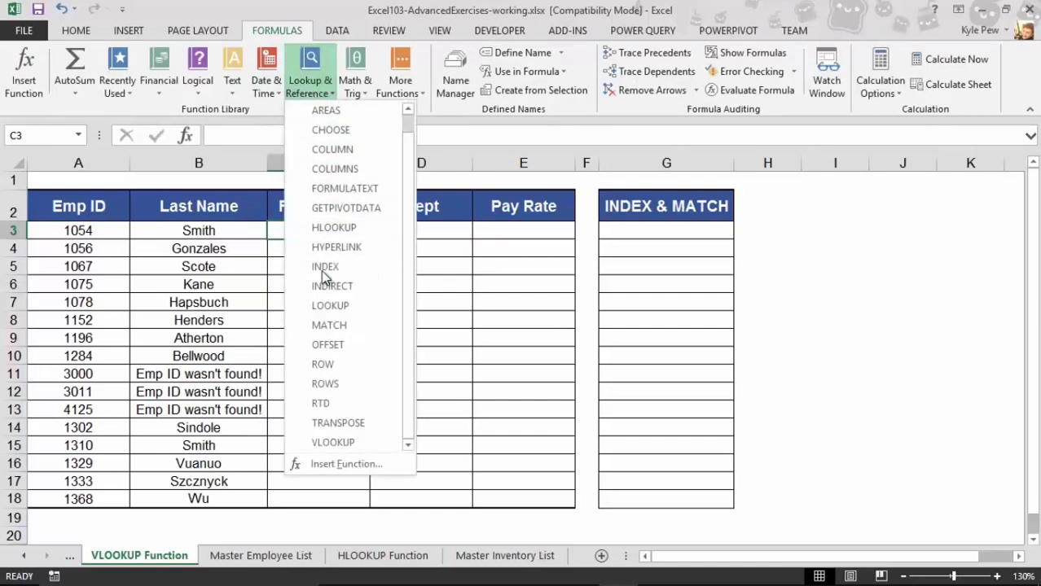
click(341, 442)
Step: Set the lookup value to A3 (Emp ID 1054) and move to the table array argument
drag(205, 202, 249, 158)
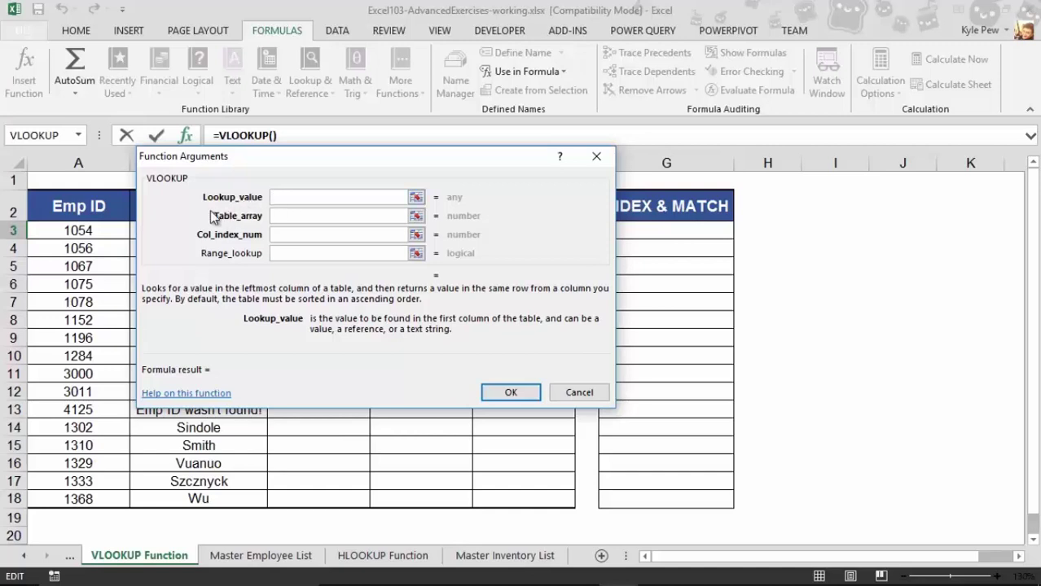
click(72, 229)
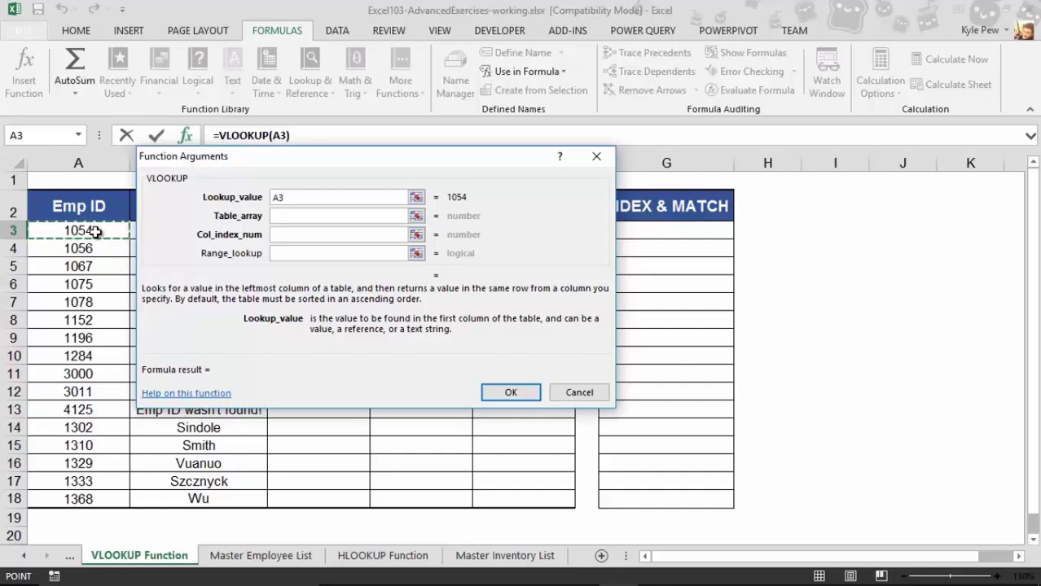
click(285, 215)
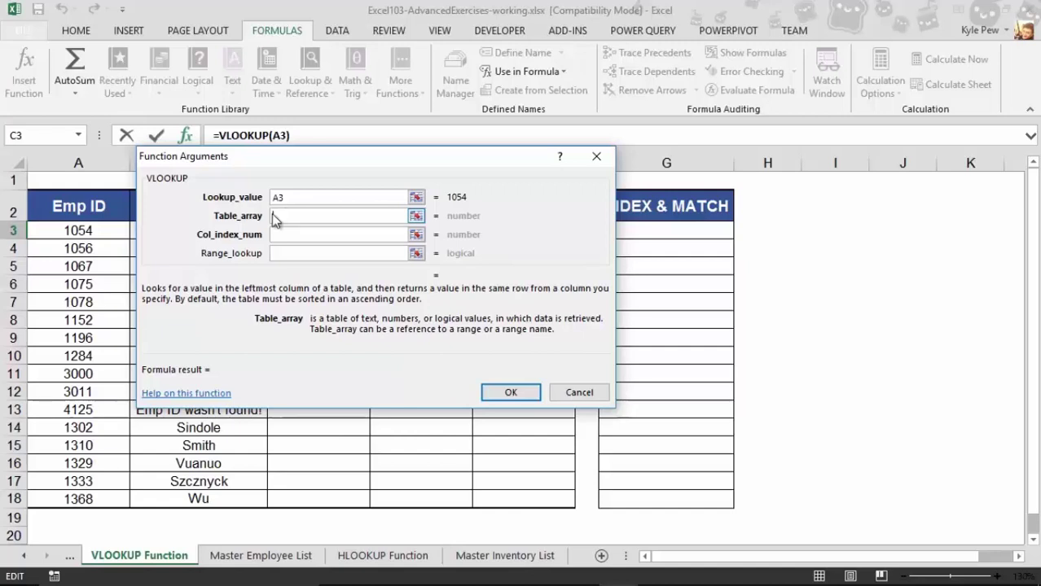
Step: Select A1:I38 on the Master Employee List sheet as the table array
click(267, 557)
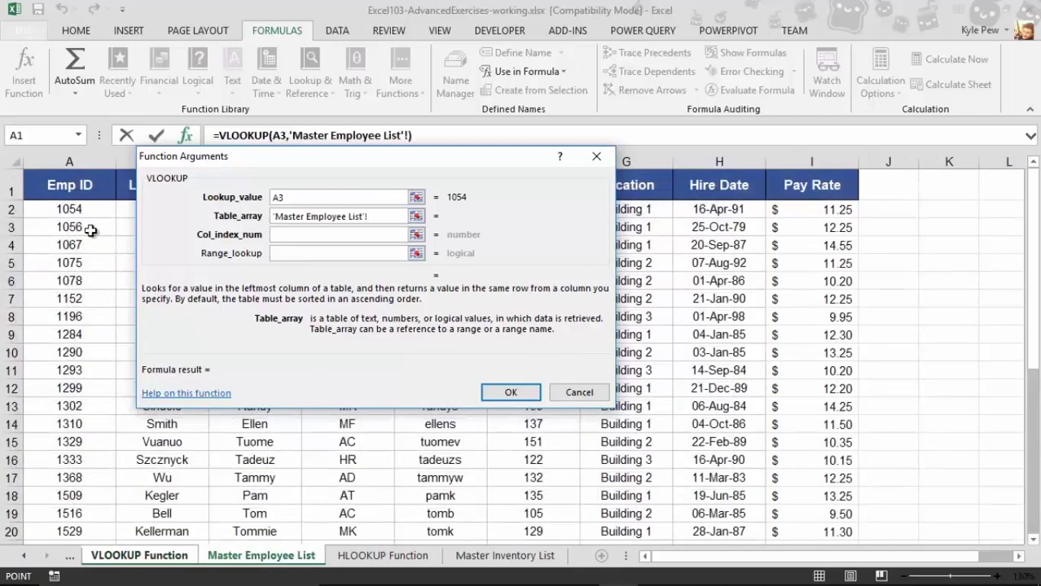
click(81, 184)
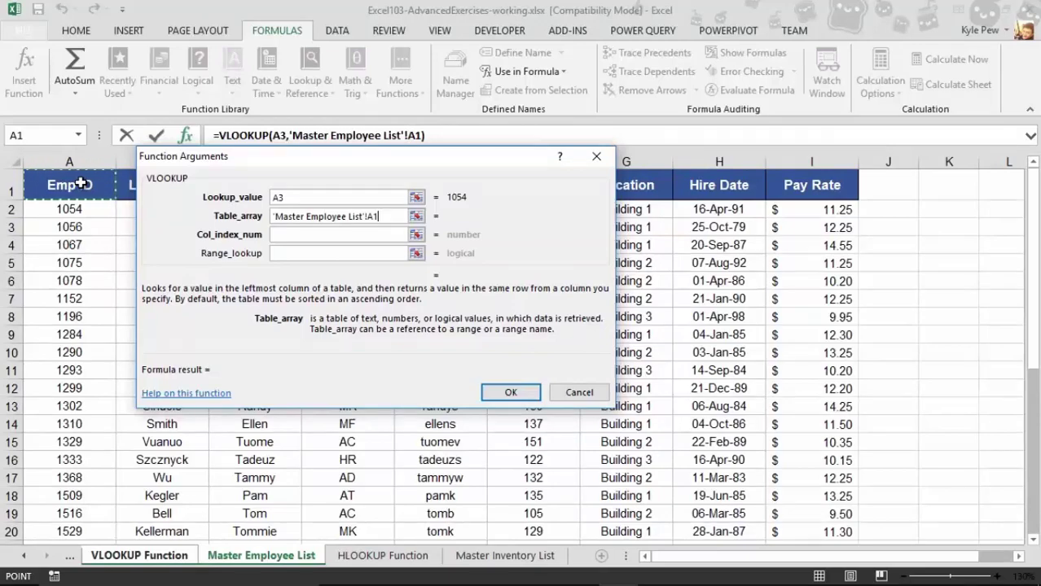
key(ctrl+shift+Down)
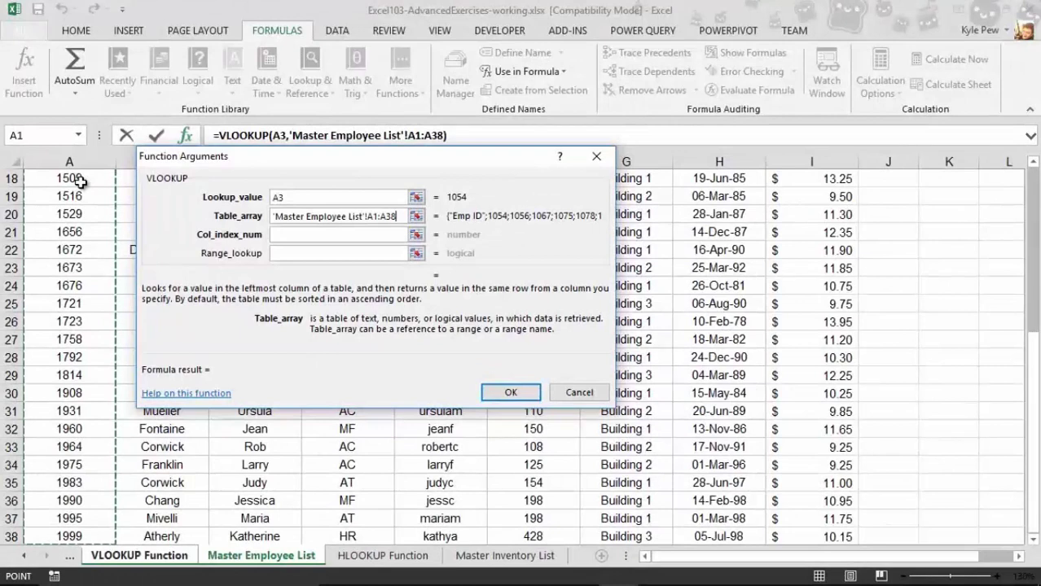
key(ctrl+shift+Right)
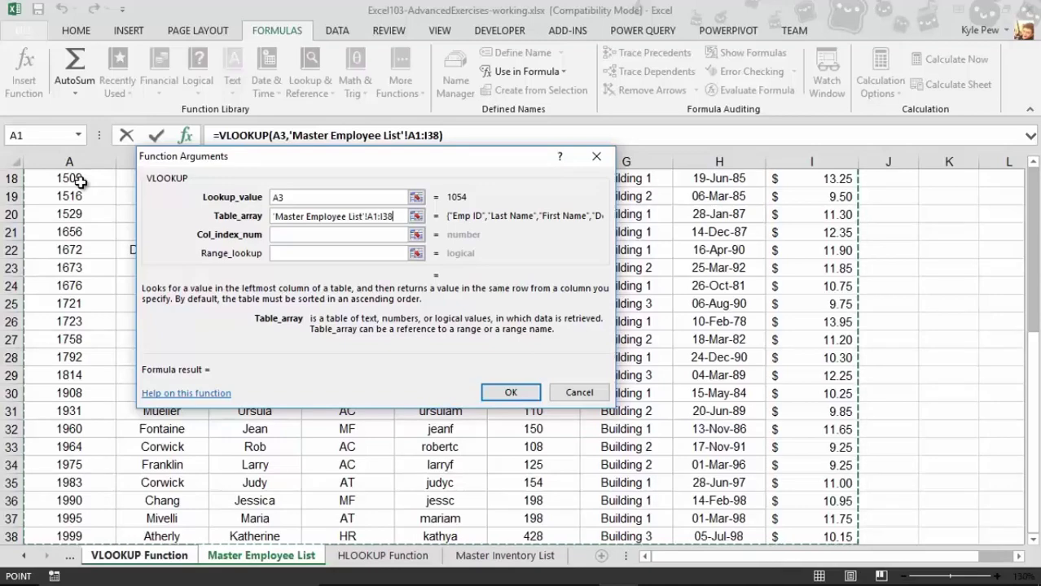
drag(1033, 397, 1034, 175)
drag(379, 155, 433, 265)
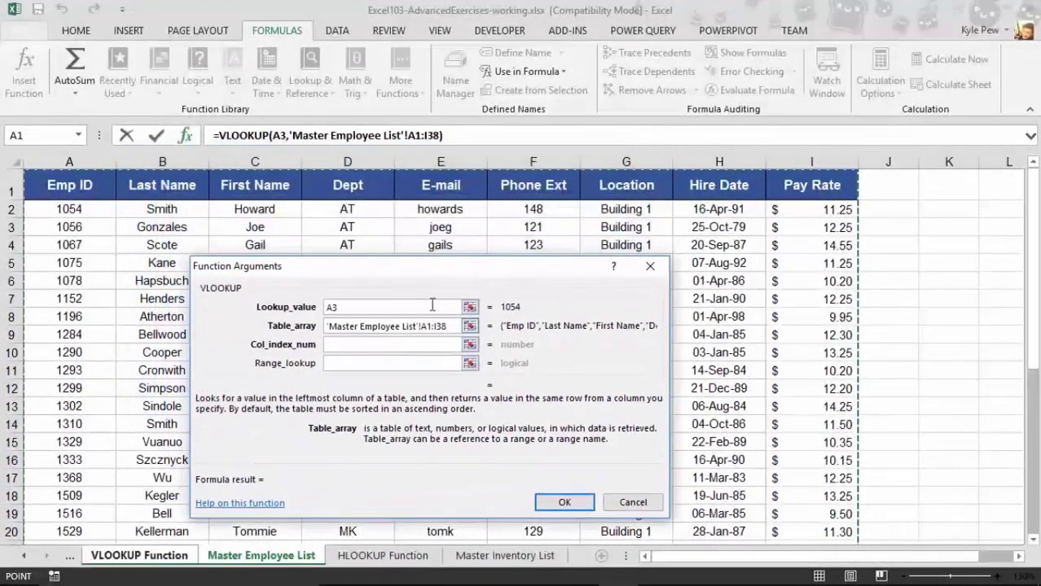
Step: Enter 3 as the column index so the formula previews Howard
click(337, 343)
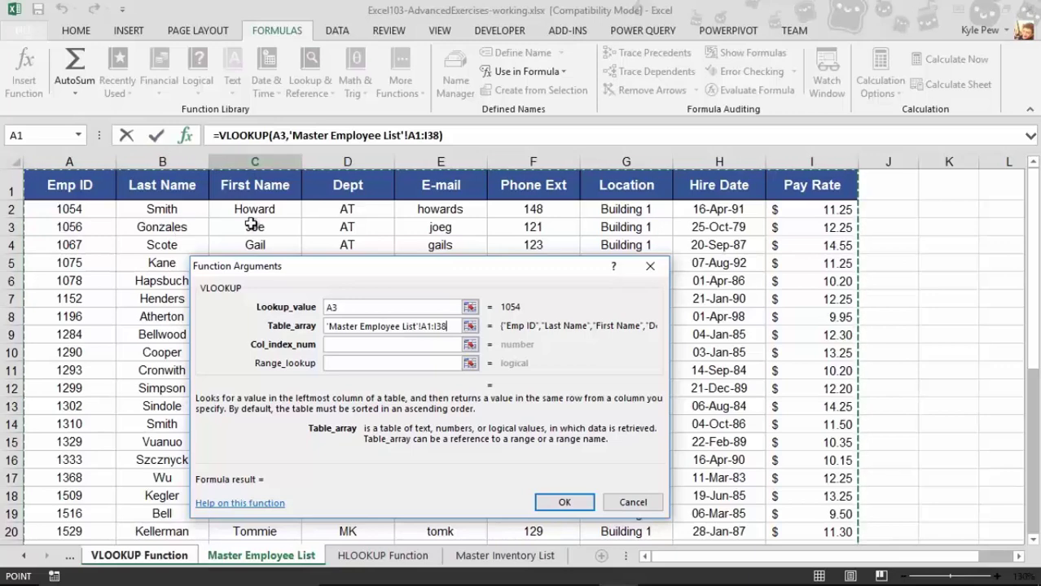
click(333, 345)
text(3)
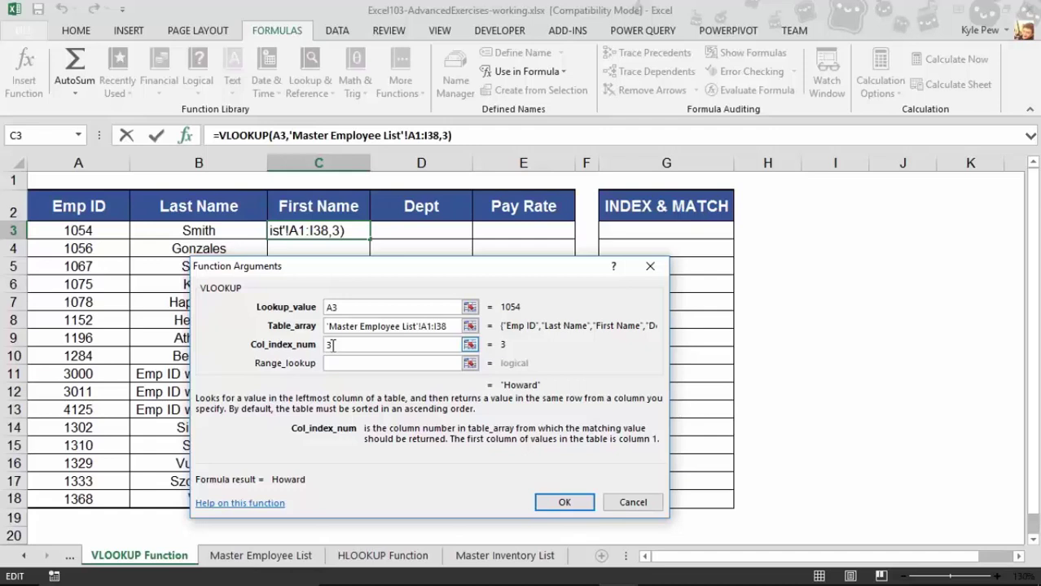
Step: Set range lookup to FALSE and confirm the formula, showing Howard in C3
click(334, 365)
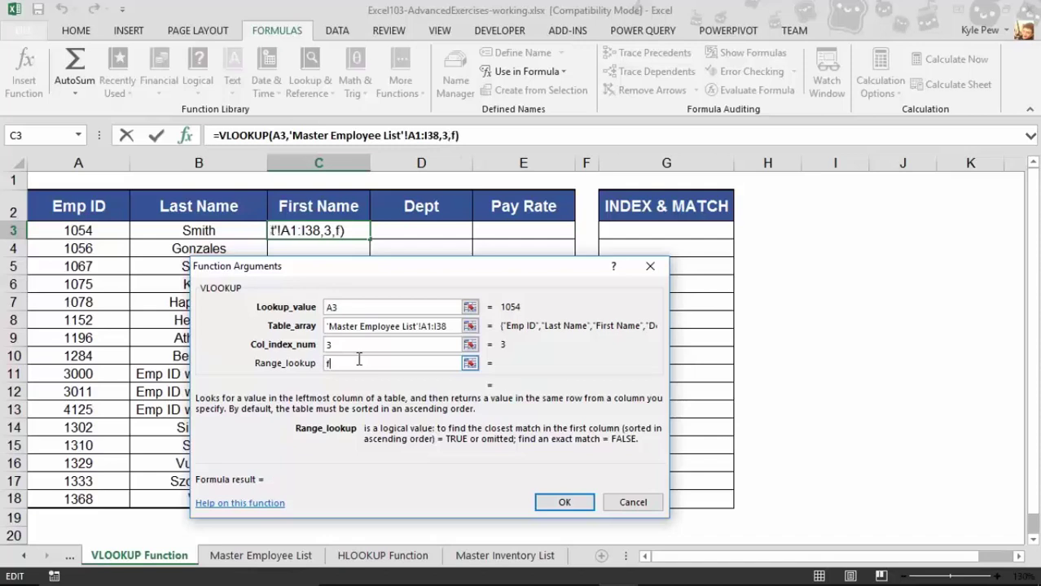
text(false)
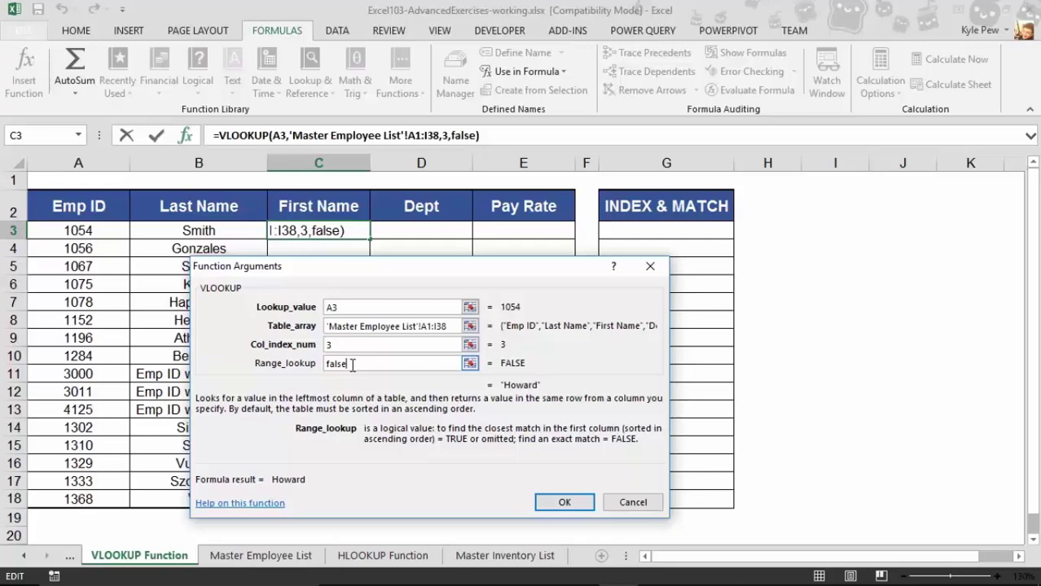
click(560, 501)
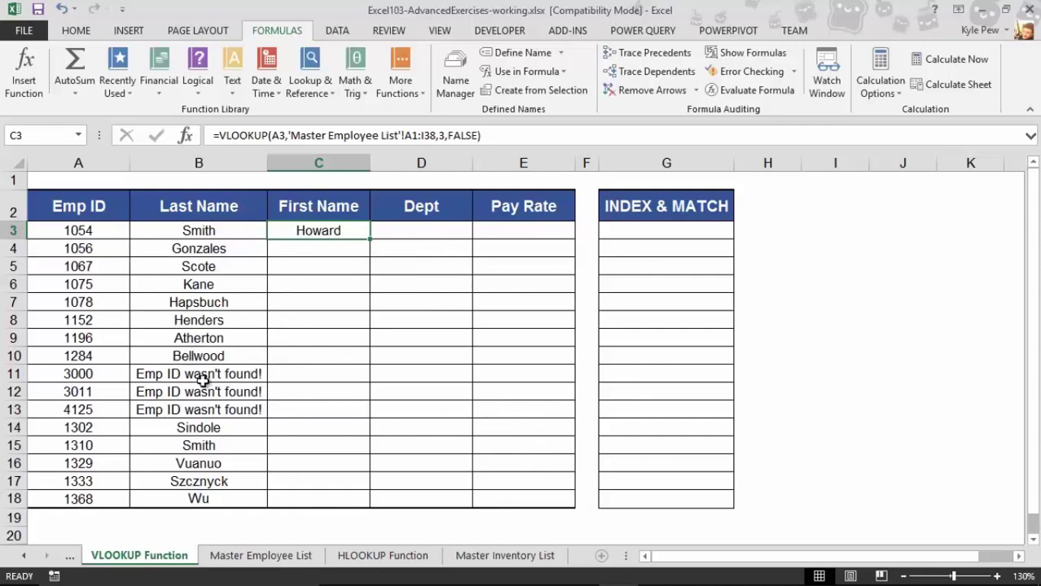
Step: Fill the C3 formula down through C18, returning Joe, Gail, Sheryl and Kendrick
click(251, 556)
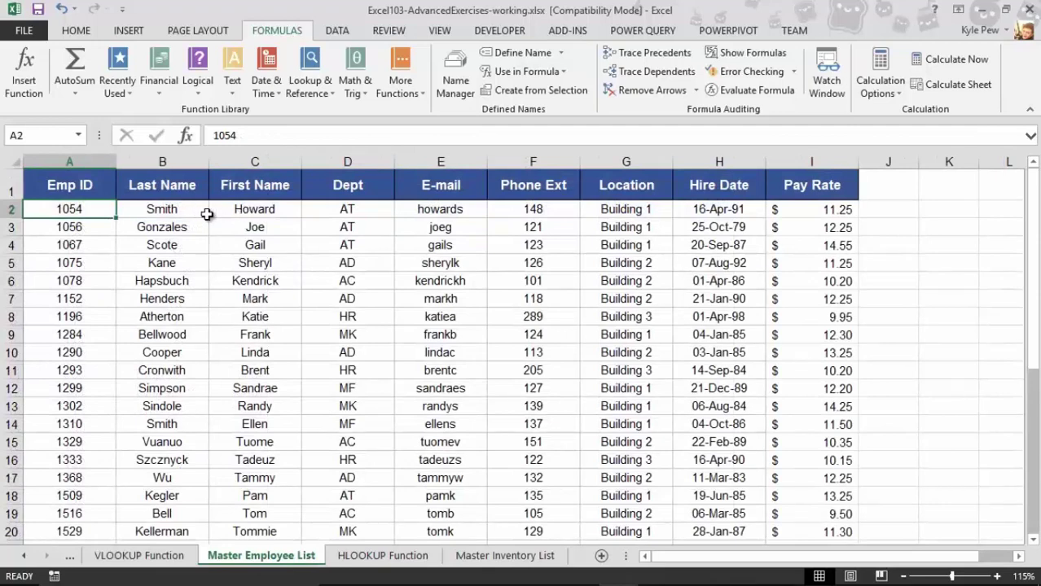
click(143, 557)
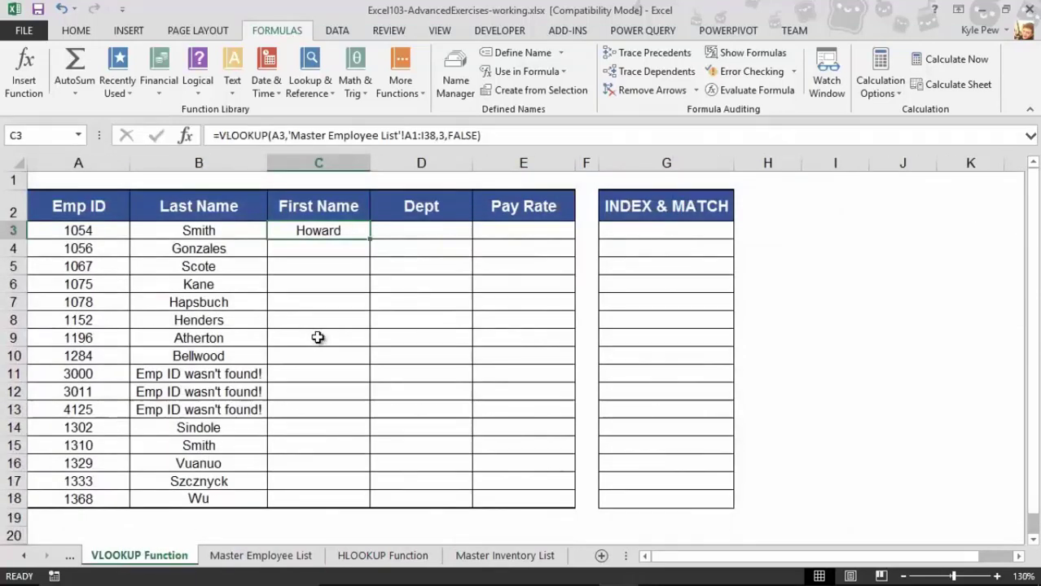
drag(369, 240, 338, 504)
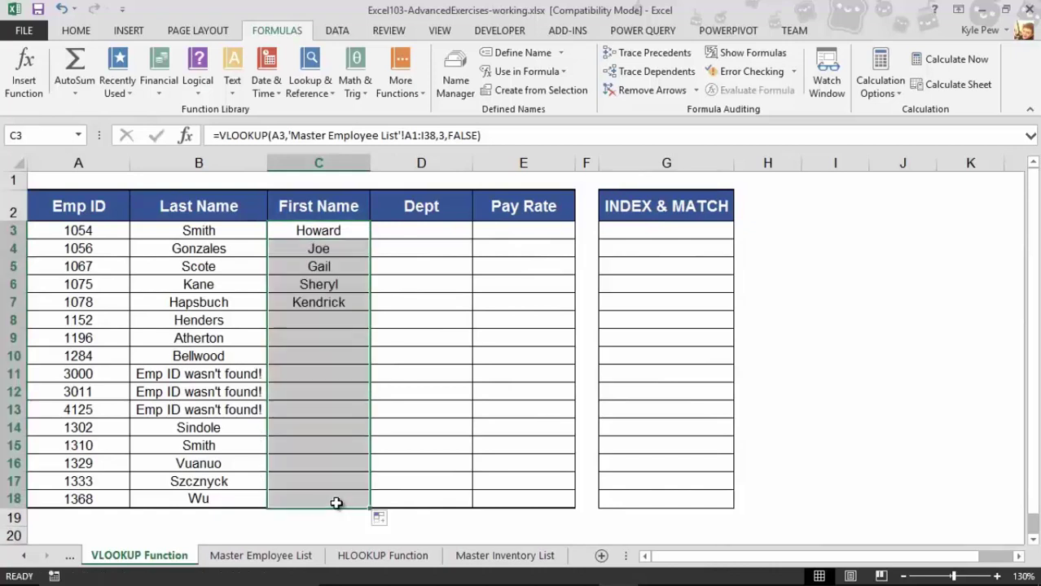